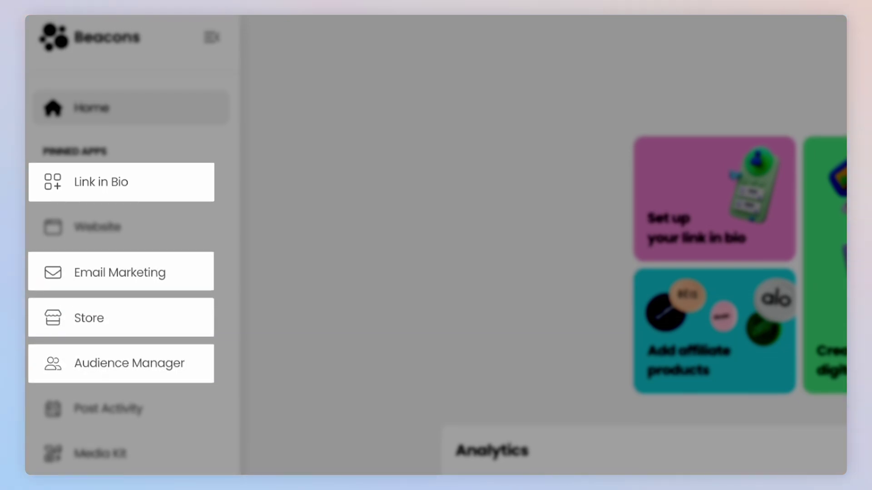
Step: Browse the referral program page and the app catalogue, then return to the home dashboard
scroll(388, 294, "down", 10)
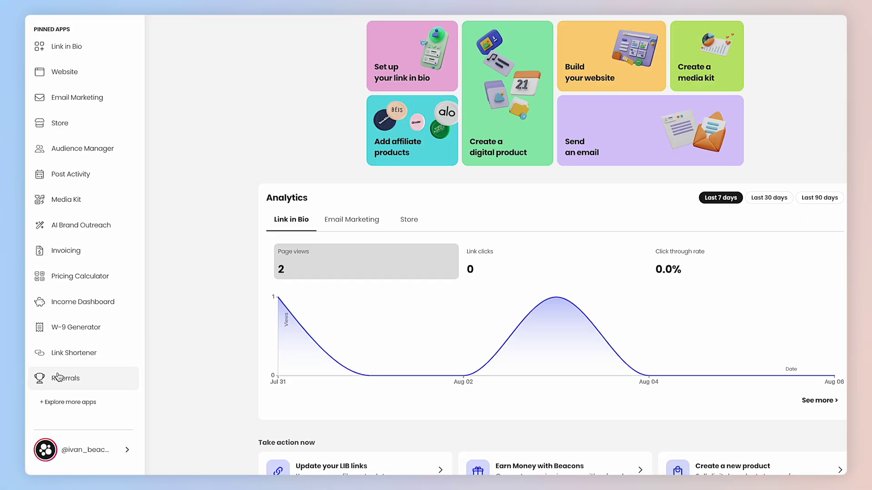
left_click(58, 377)
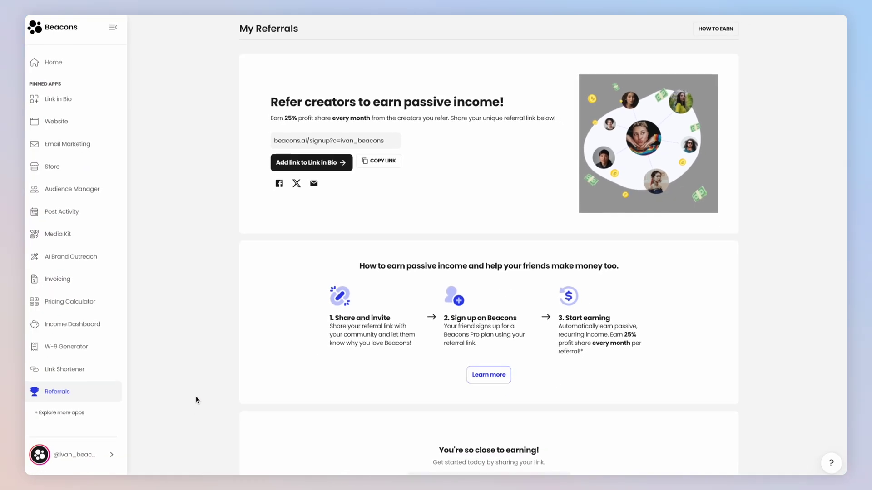
left_click(85, 414)
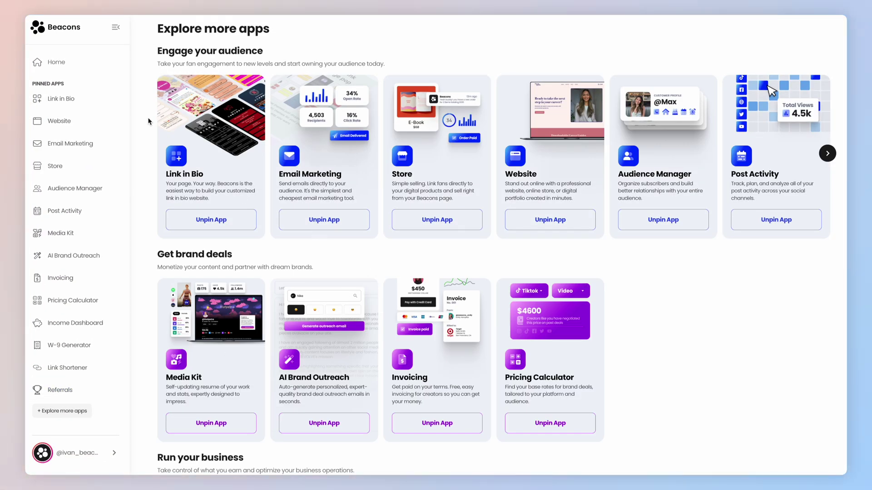
left_click(95, 71)
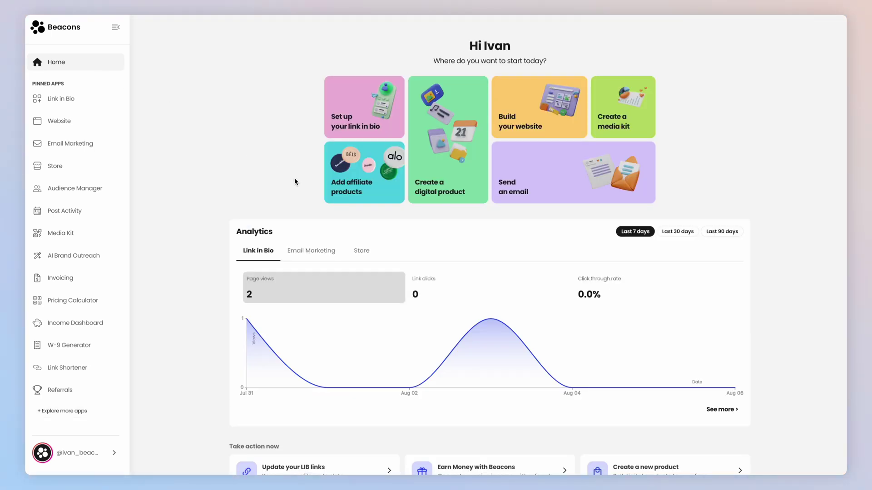
Step: Set the Link in Bio profile picture shape to square in the Design settings
left_click(76, 105)
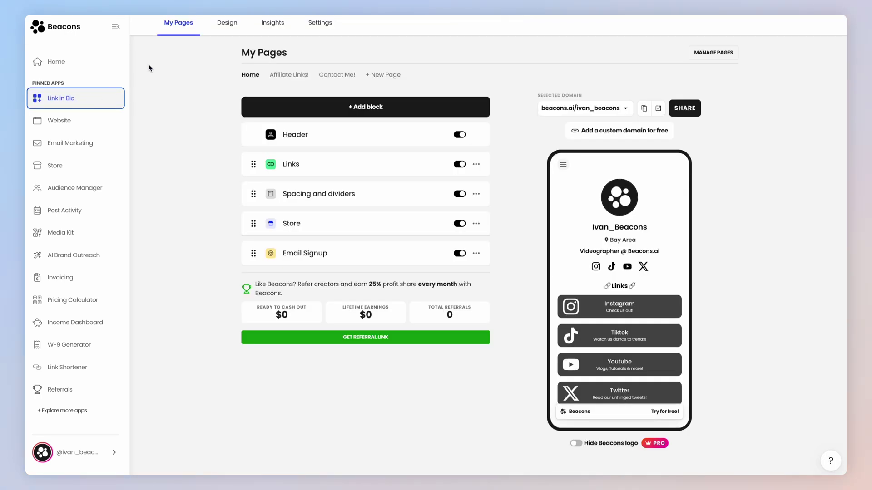
left_click(219, 28)
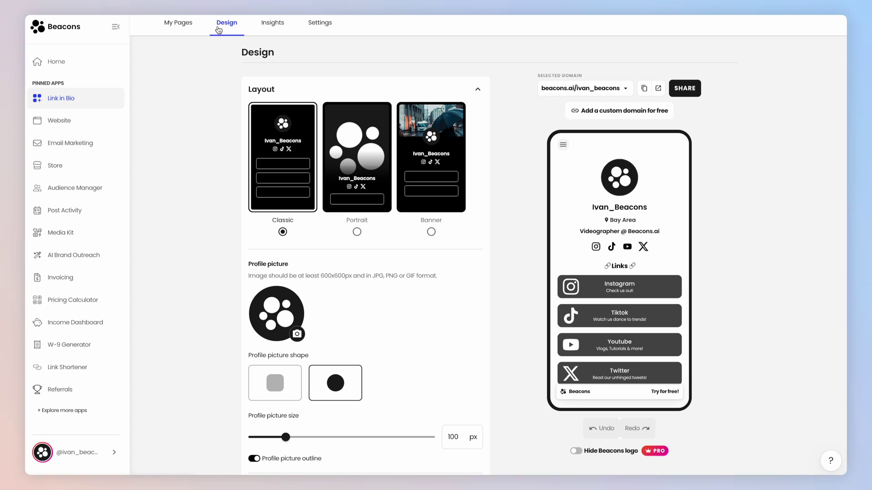
scroll(188, 152, "down", 10)
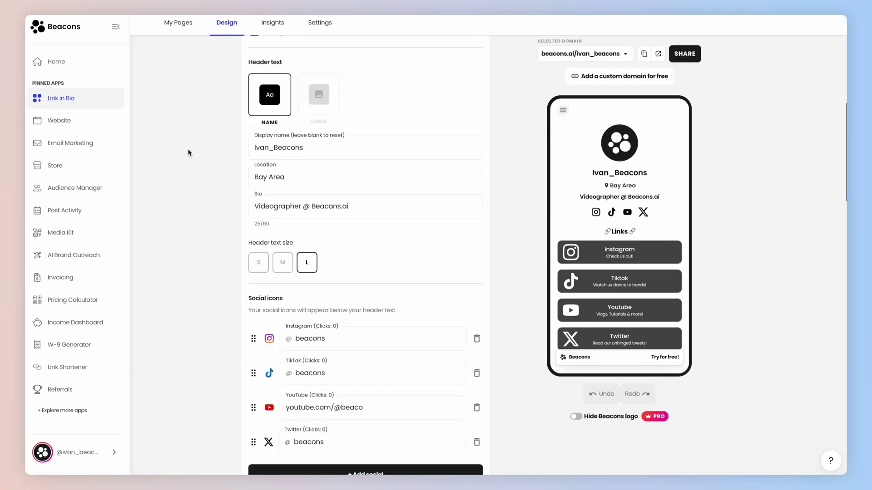
scroll(188, 152, "up", 4)
left_click(271, 126)
Step: Preview the Montserrat and Inter fonts, then keep the page font as Poppins
scroll(396, 273, "down", 10)
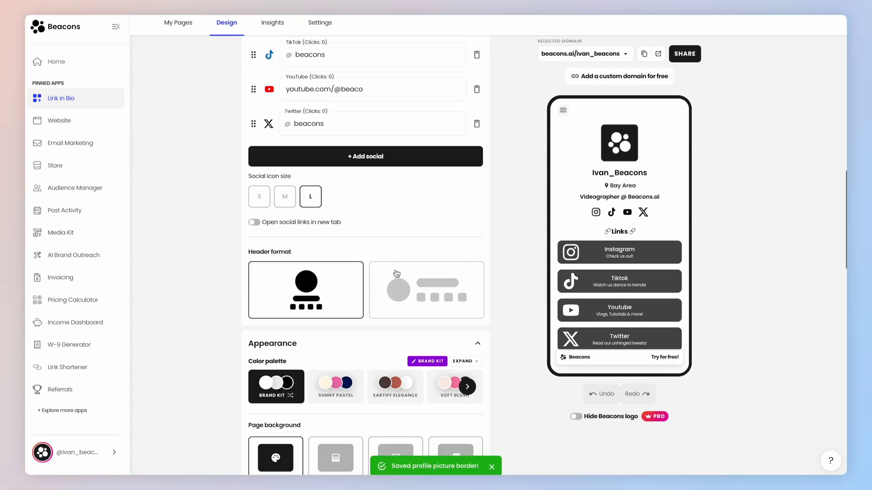
scroll(396, 273, "down", 20)
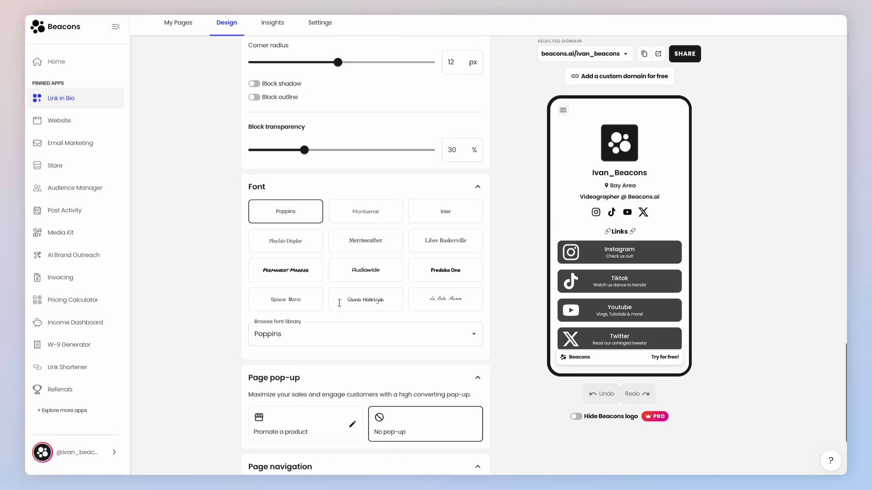
left_click(365, 212)
left_click(445, 212)
left_click(286, 211)
Step: Preview gradient and video page backgrounds, then keep the background Solid
scroll(367, 238, "up", 11)
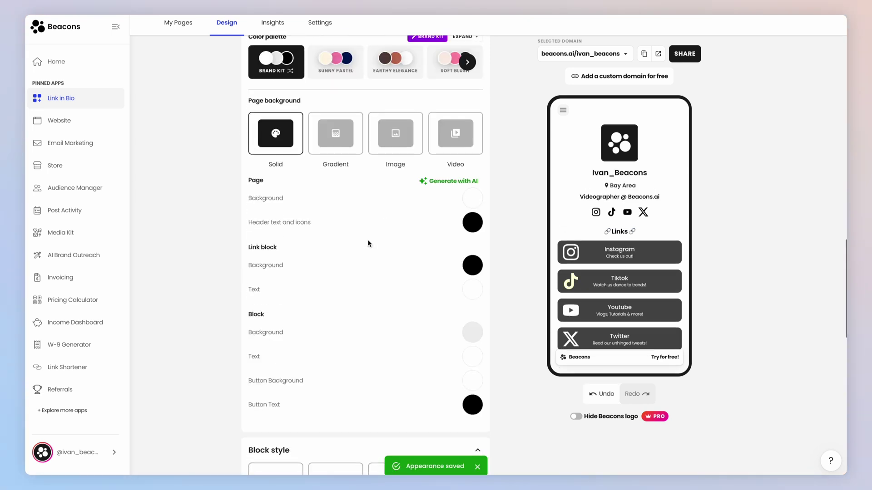
scroll(350, 223, "up", 2)
left_click(335, 204)
left_click(454, 204)
left_click(276, 204)
scroll(405, 250, "up", 7)
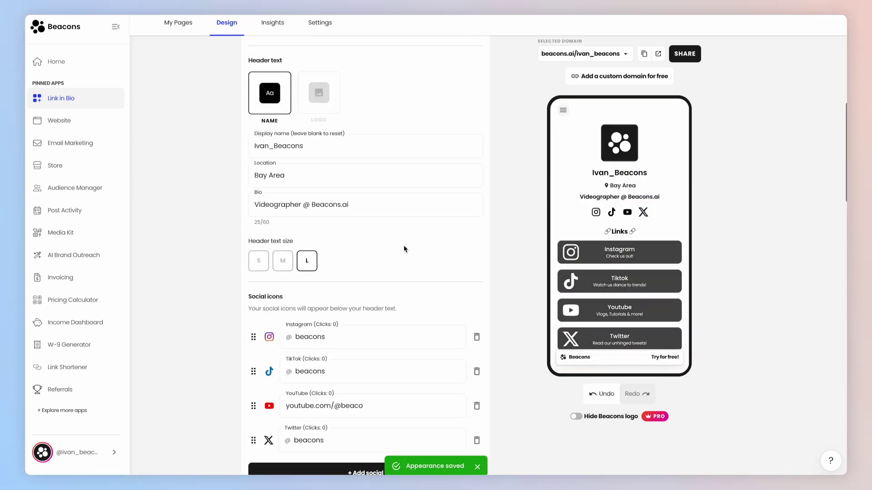
scroll(410, 306, "down", 2)
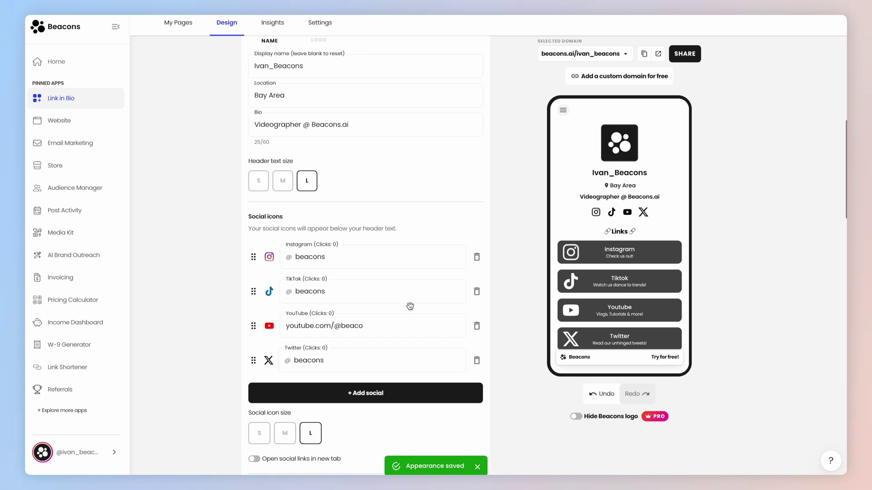
scroll(409, 307, "down", 10)
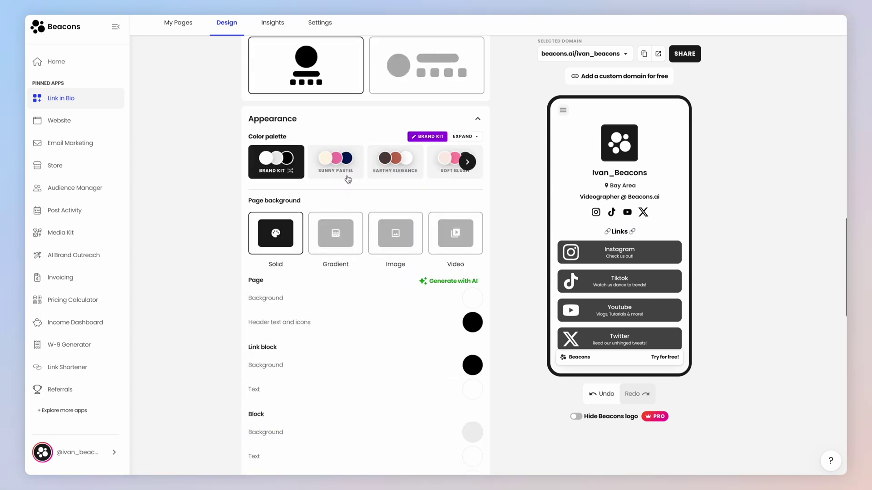
Step: Apply the Sunny Pastel palette and keep the Custom block style after trying Round and Full Width
left_click(347, 176)
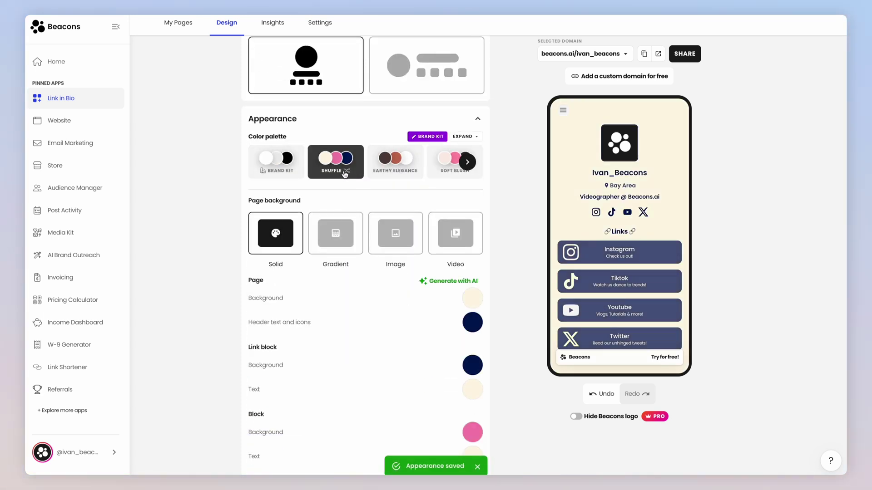
scroll(362, 261, "down", 9)
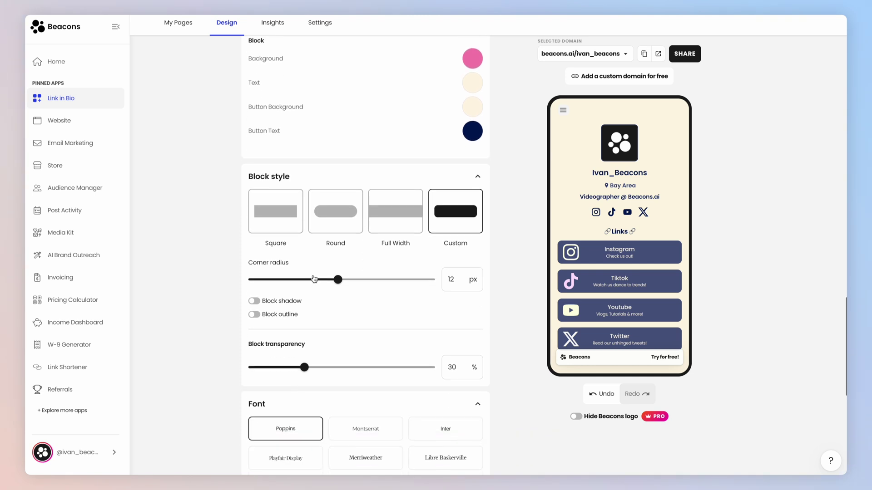
left_click(336, 213)
left_click(386, 220)
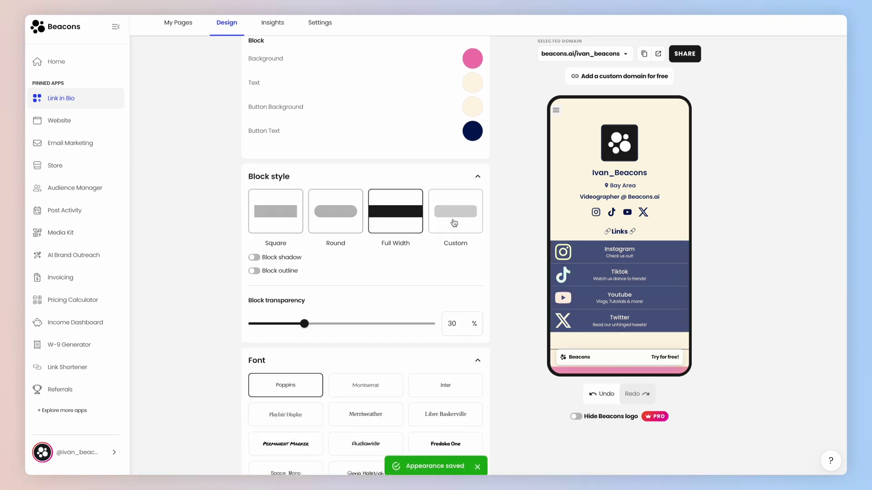
left_click(451, 222)
Step: Turn on Block shadow and Block outline, then go to the store's product list
left_click(255, 301)
left_click(254, 315)
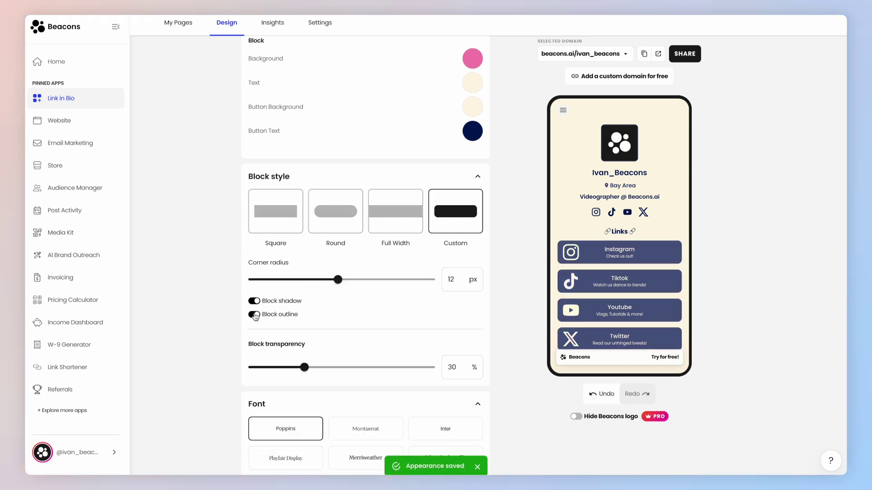
scroll(278, 311, "down", 9)
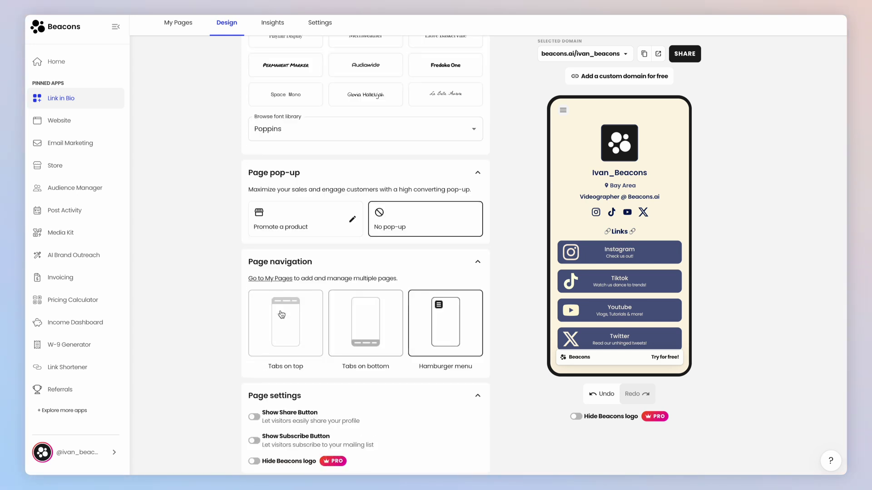
left_click(93, 165)
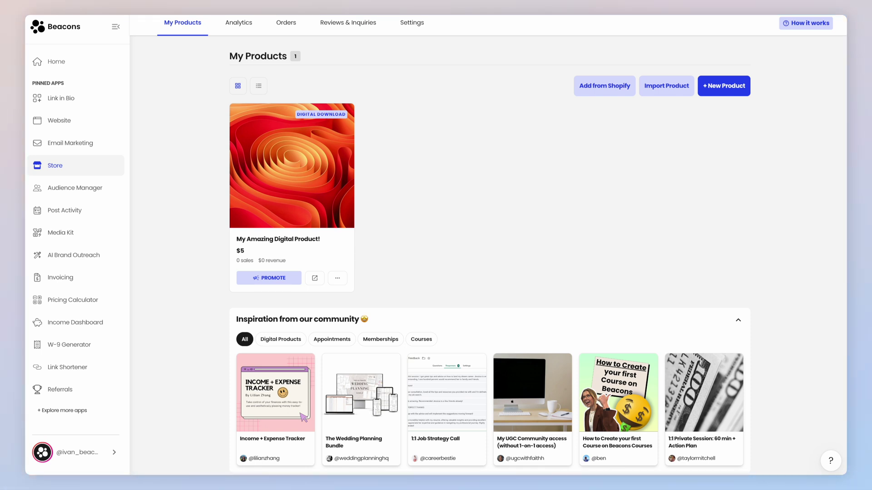
Step: Add a new Membership product, creating a Limited Term Membership at $5 / month
left_click(719, 80)
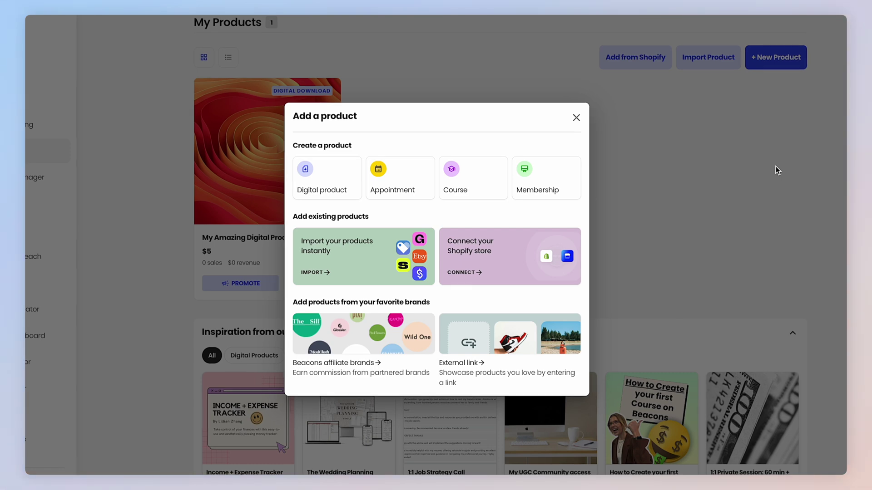
left_click(775, 166)
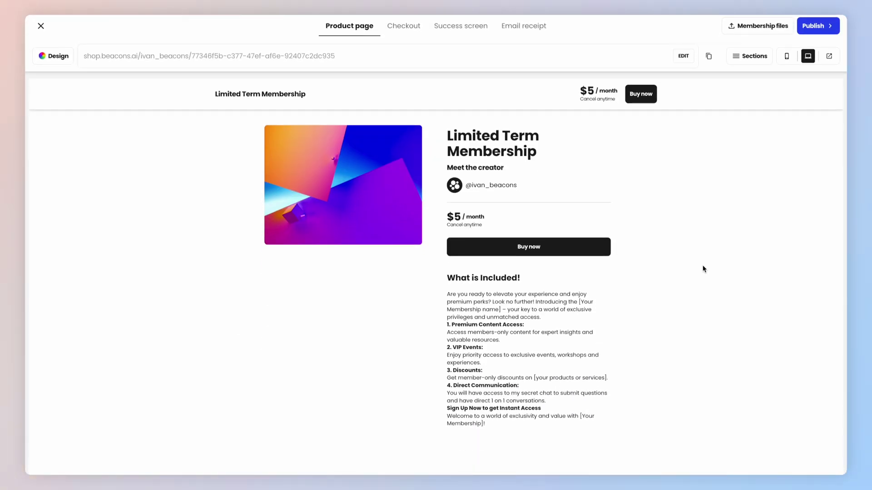
Step: Set the recurring price to 'Set number of payments', ending after 4, and save
left_click(749, 55)
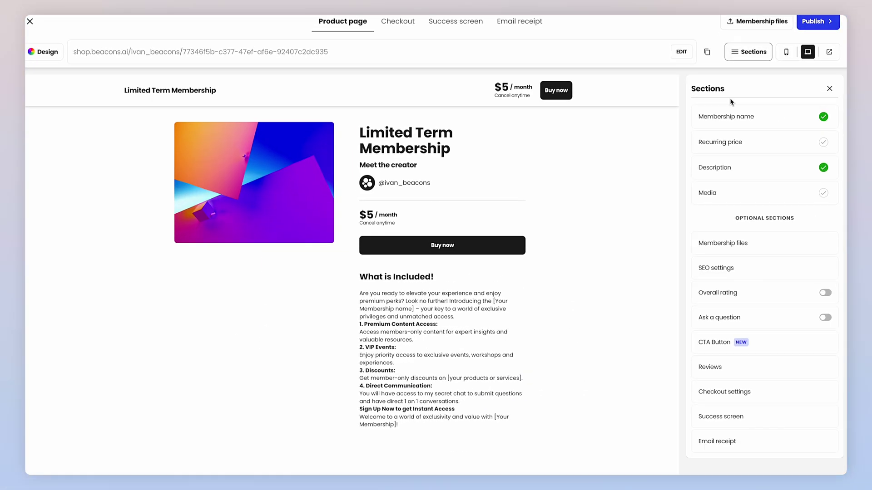
left_click(726, 142)
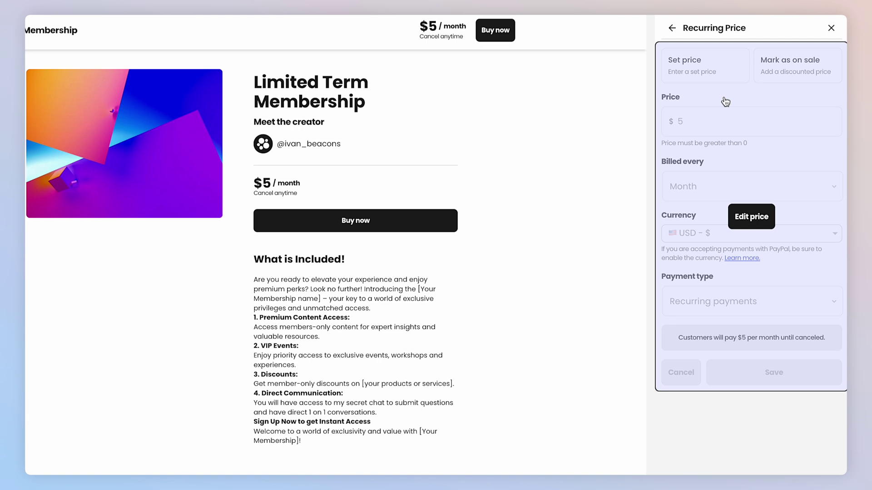
left_click(734, 320)
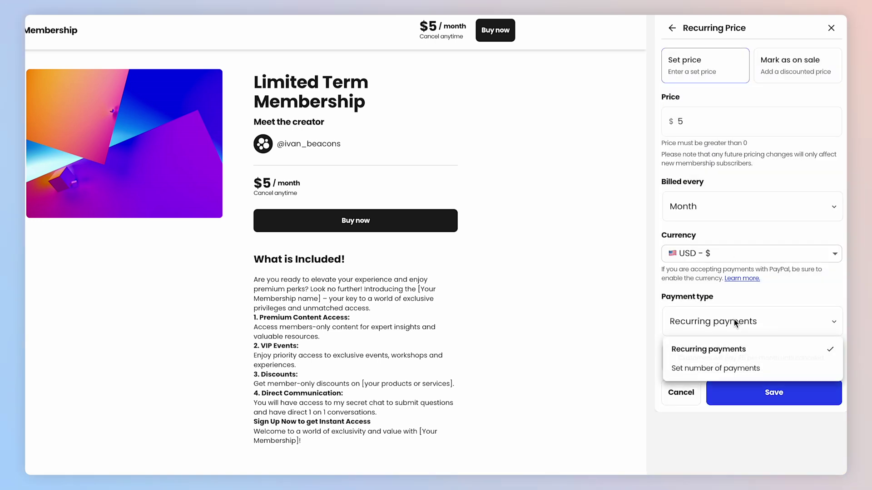
left_click(732, 367)
left_click(722, 385)
type("4")
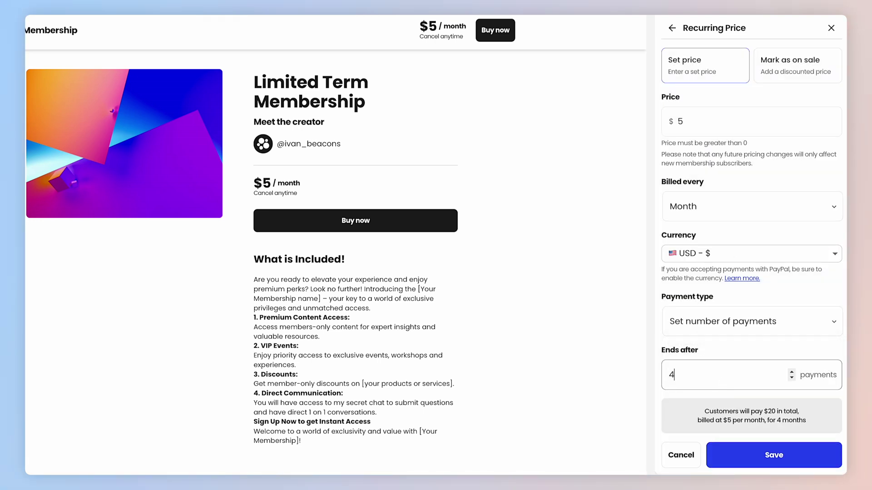
left_click(774, 446)
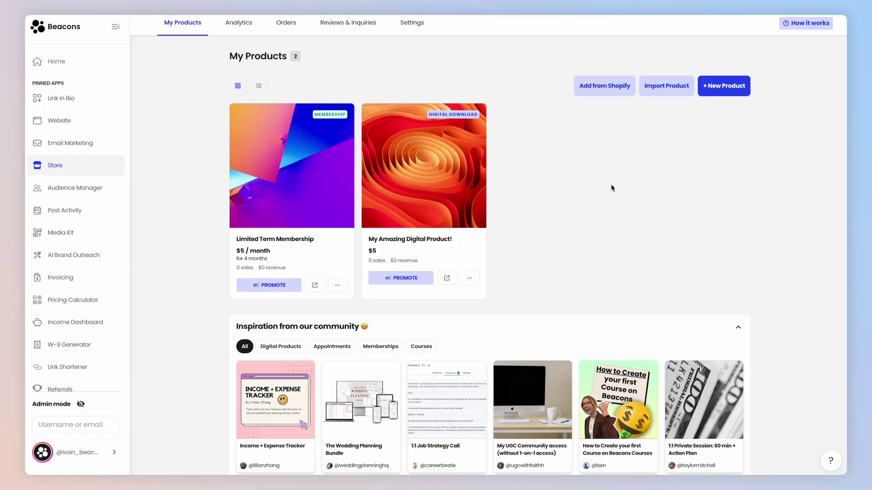
Step: Review the store's Payment settings, then go to the Link in Bio page editor
left_click(422, 35)
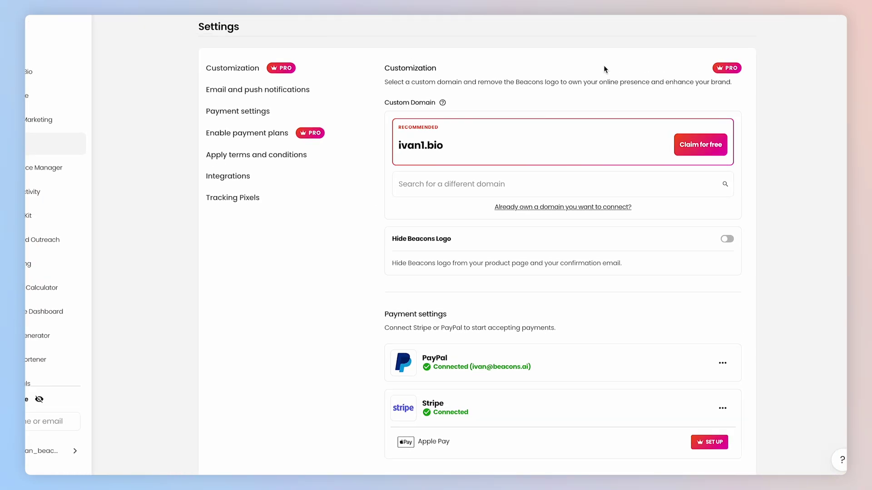
left_click(59, 96)
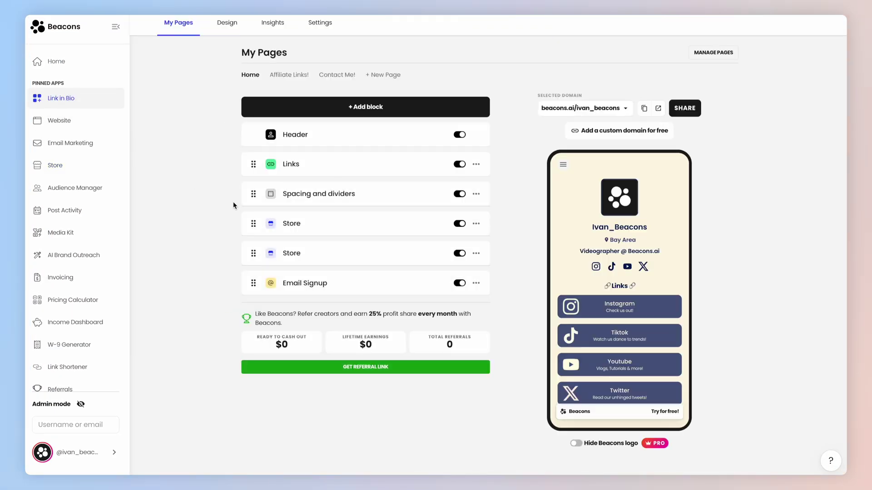
Step: Add the Limited Term Membership product to the Link in Bio Store block
left_click(314, 227)
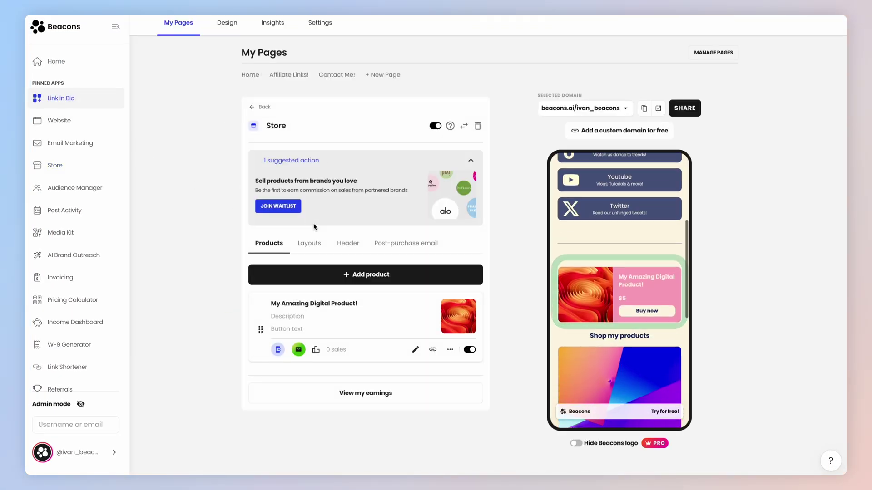
left_click(355, 273)
left_click(340, 205)
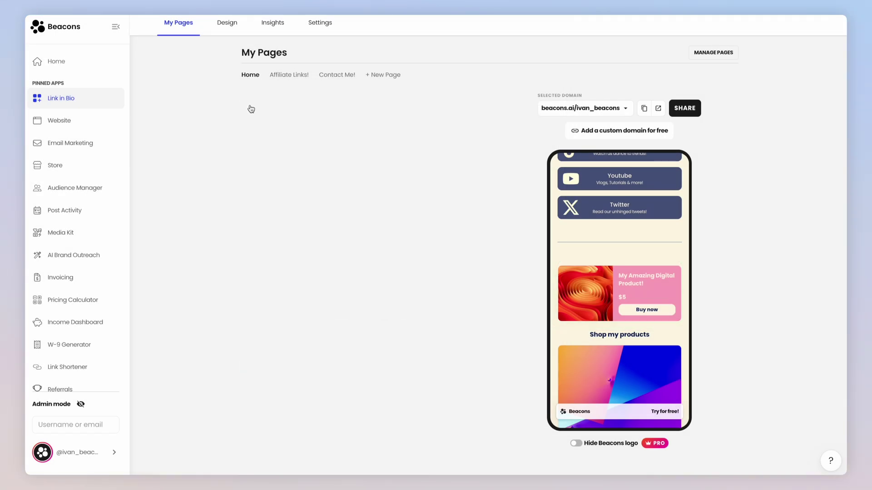
Step: Switch the Store block to the Large Card layout after trying the other layouts
left_click(309, 243)
left_click(445, 308)
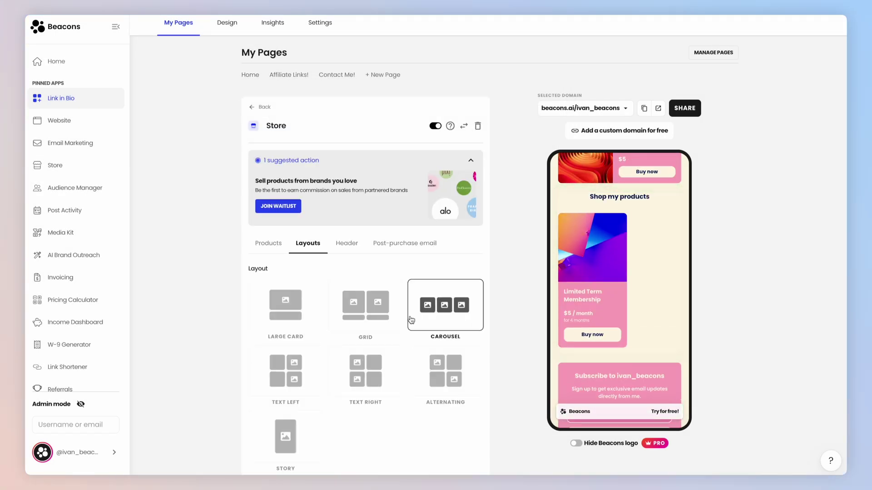
left_click(285, 370)
left_click(376, 372)
left_click(445, 370)
left_click(285, 304)
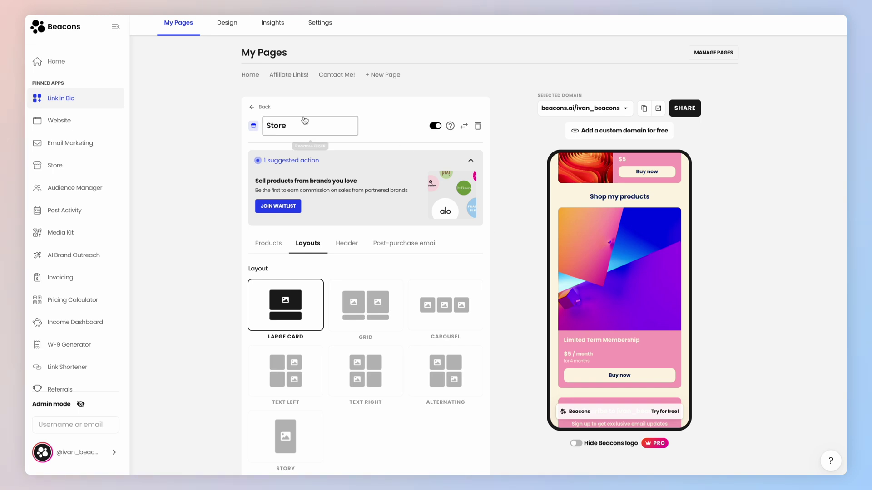
left_click(250, 108)
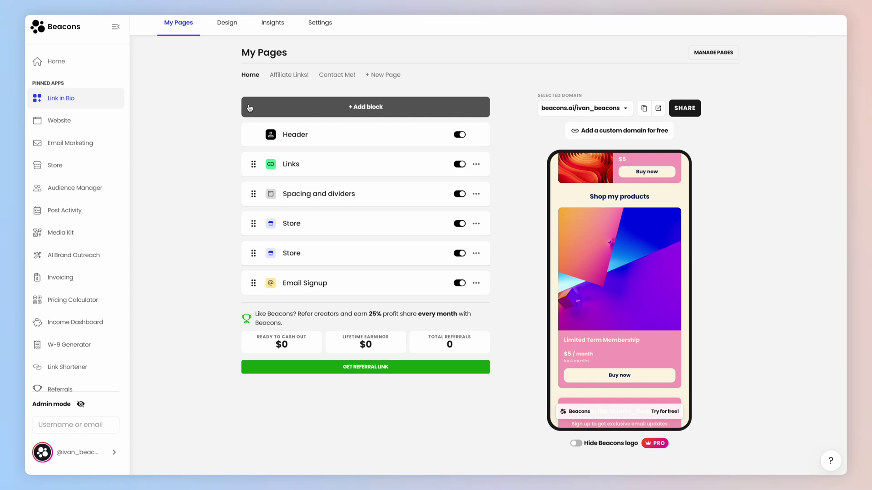
left_click(308, 283)
Step: Add a Free Download block with an uploaded file to the signup's Welcome Email
scroll(309, 282, "down", 1)
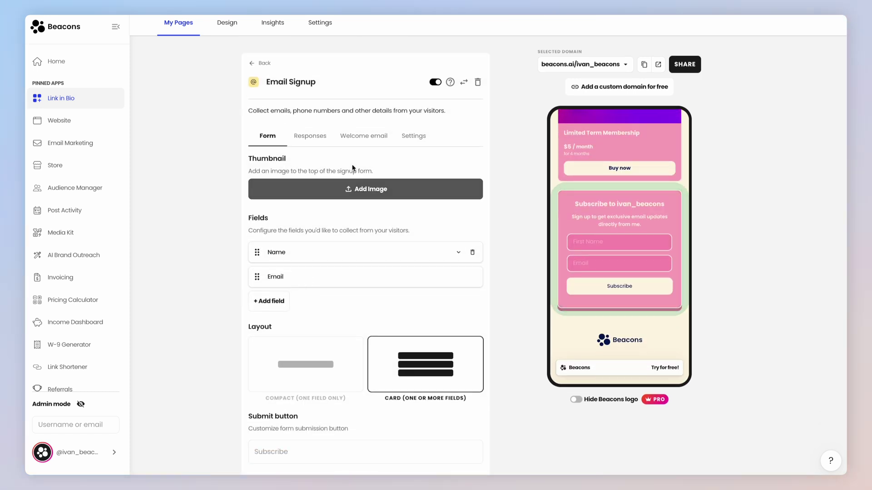
left_click(357, 136)
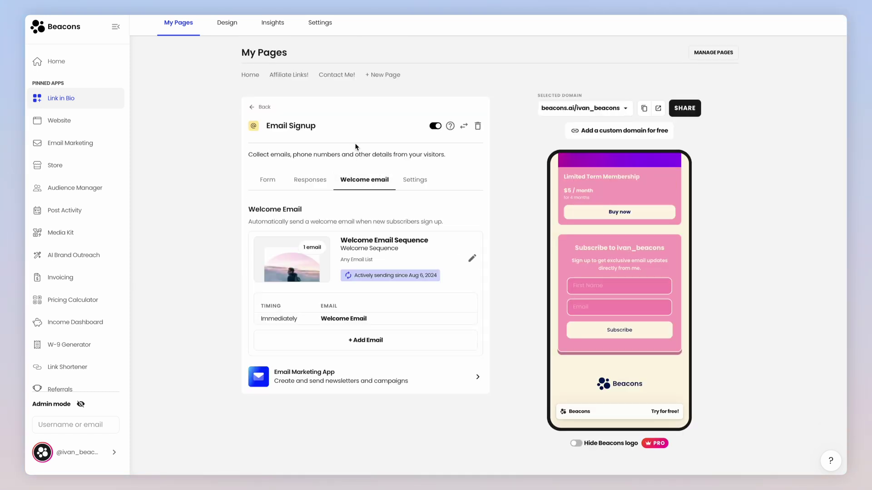
left_click(368, 323)
left_click(393, 319)
left_click(436, 318)
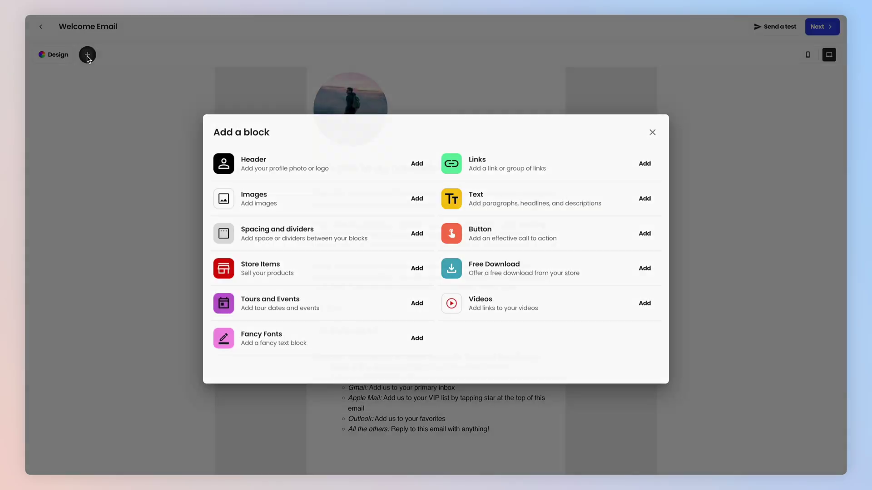
left_click(645, 269)
left_click(772, 175)
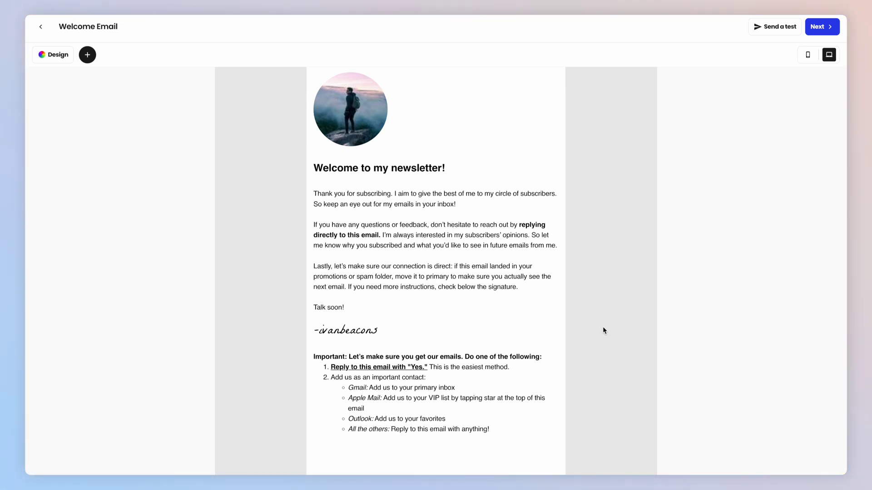
left_click(812, 36)
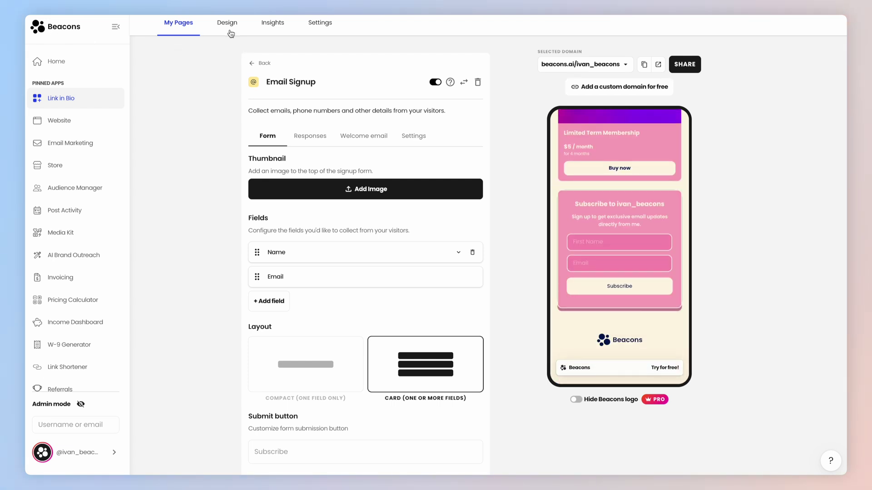
Step: Reopen the Design settings and scroll to Page pop-up (No pop-up) and Page navigation (Hamburger menu)
left_click(231, 33)
scroll(508, 243, "down", 8)
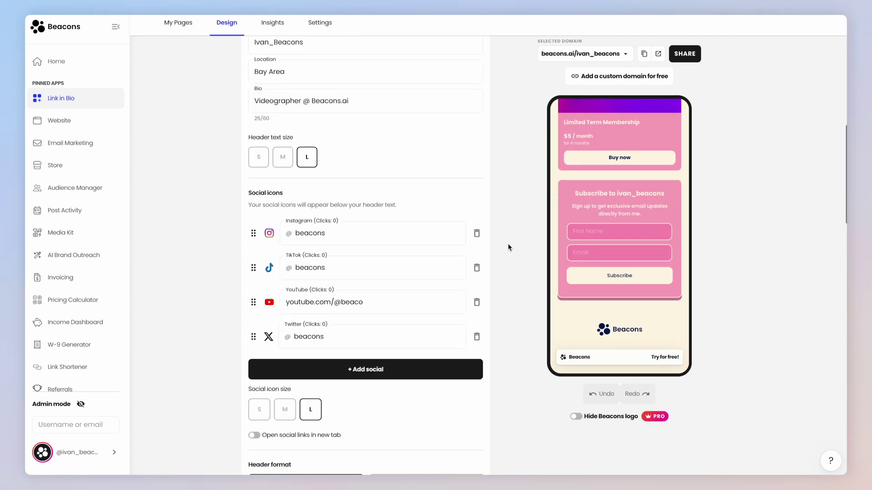
scroll(507, 247, "down", 15)
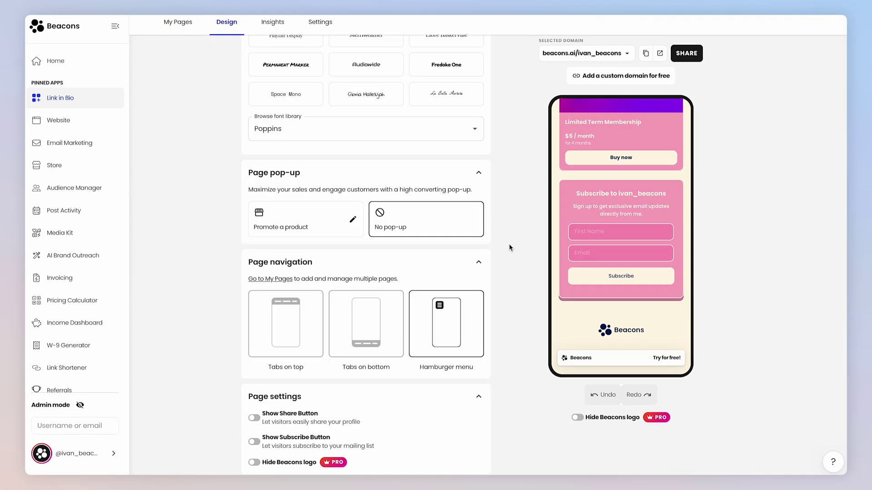